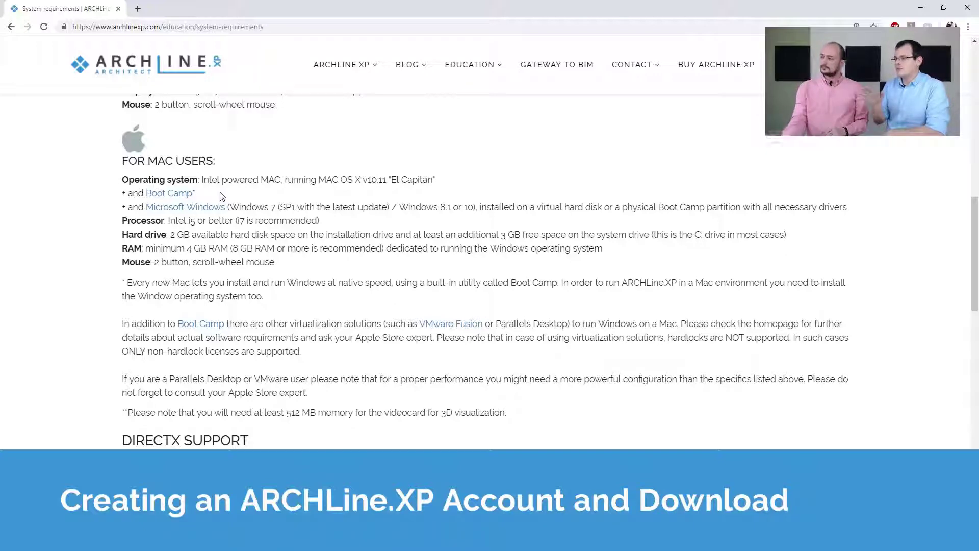
Step: Return to the ARCHLine.XP website's homepage and open the User login page in a full-size window
{"action": "left_click", "coordinate": [148, 74]}
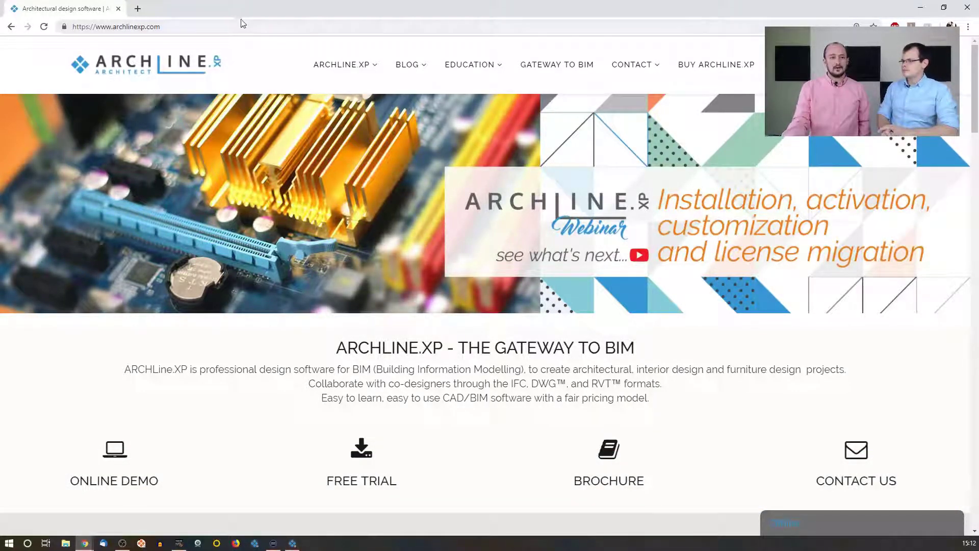
{"action": "left_click_drag", "start_coordinate": [393, 21], "coordinate": [367, 81]}
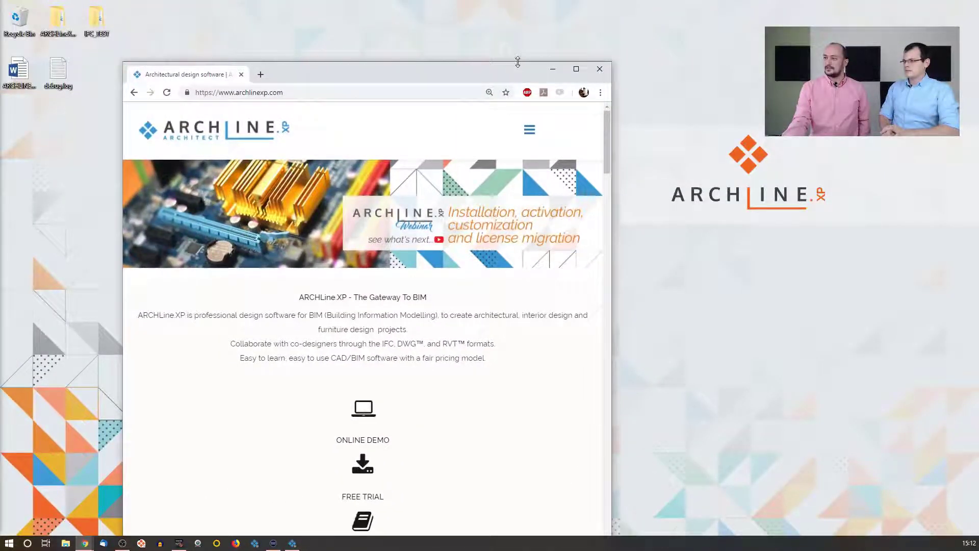
{"action": "left_click_drag", "start_coordinate": [517, 61], "coordinate": [518, 122]}
{"action": "left_click_drag", "start_coordinate": [611, 174], "coordinate": [974, 174]}
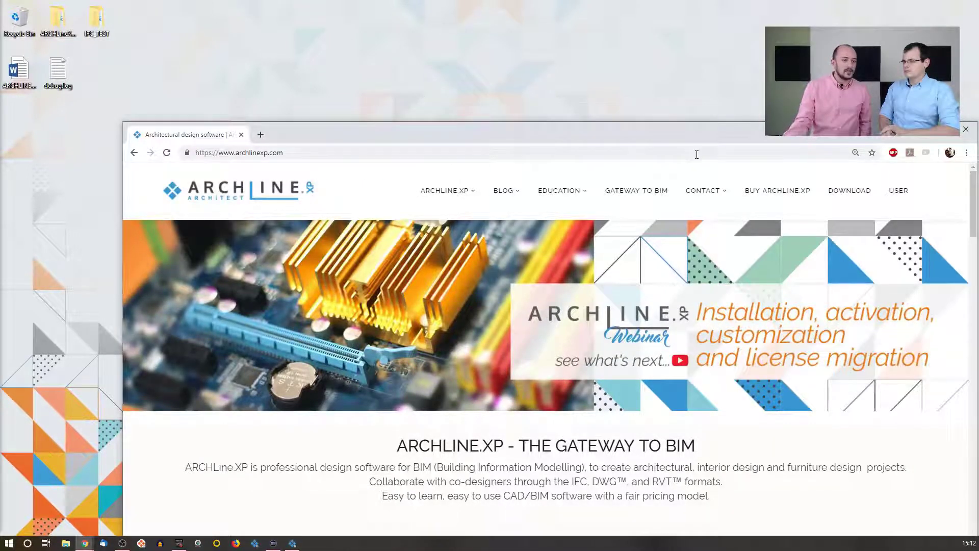
{"action": "left_click", "coordinate": [894, 196]}
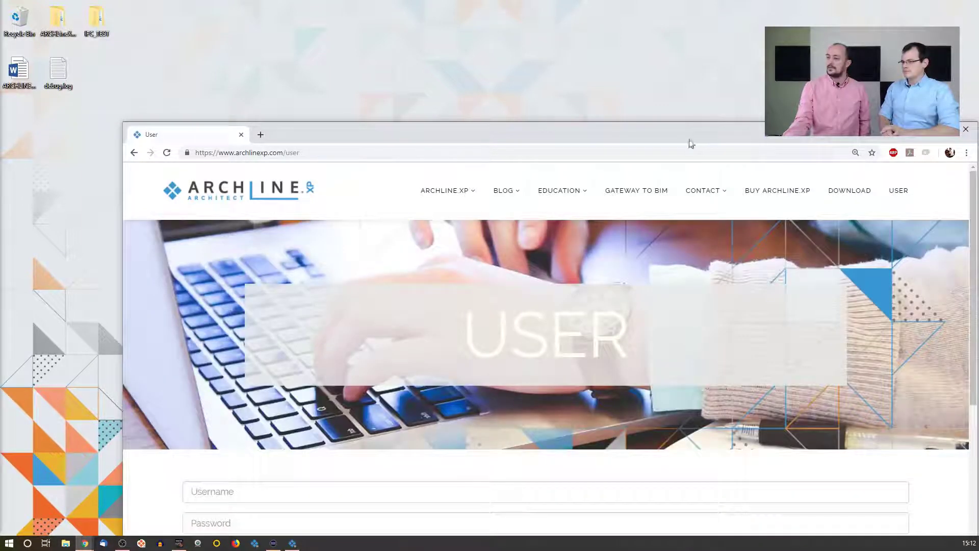
{"action": "left_click_drag", "start_coordinate": [690, 144], "coordinate": [509, 1]}
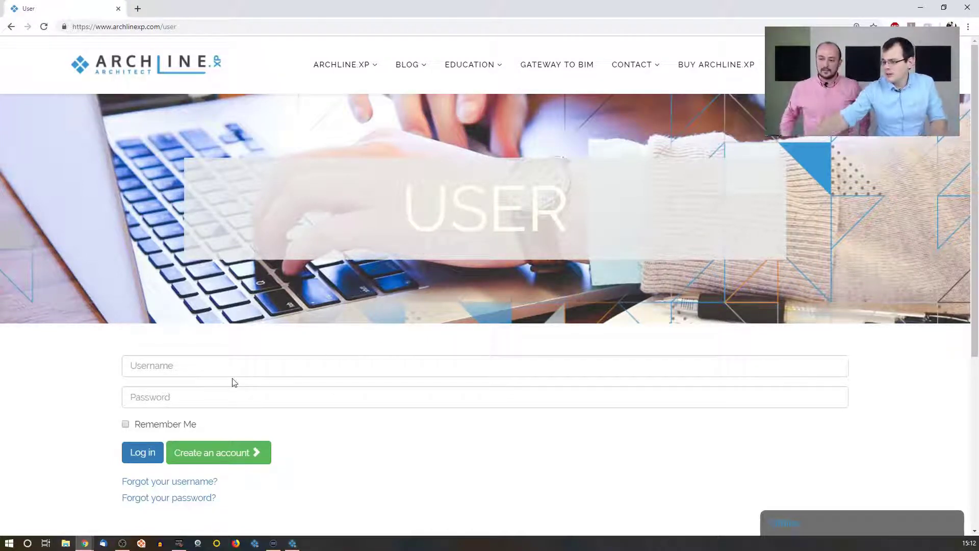
Step: Open the account creation form and review its basic information, details, privacy policy and captcha fields
{"action": "left_click", "coordinate": [225, 456]}
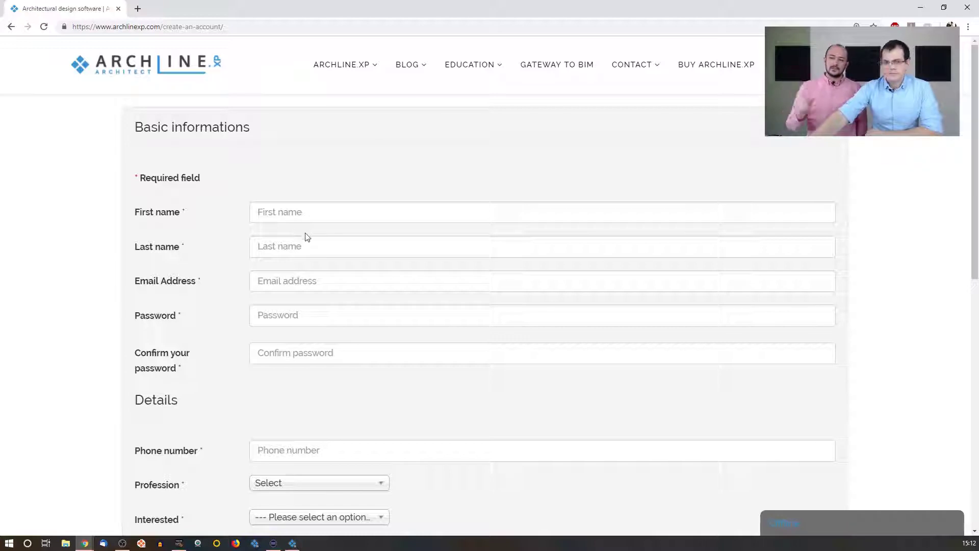
{"action": "scroll", "coordinate": [316, 233], "scroll_direction": "down", "scroll_amount": 1}
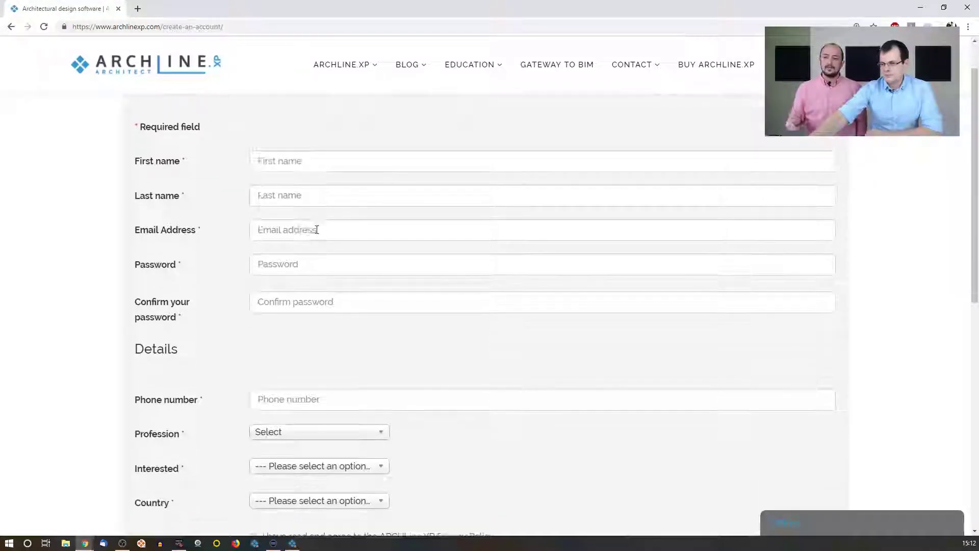
{"action": "scroll", "coordinate": [317, 230], "scroll_direction": "down", "scroll_amount": 1}
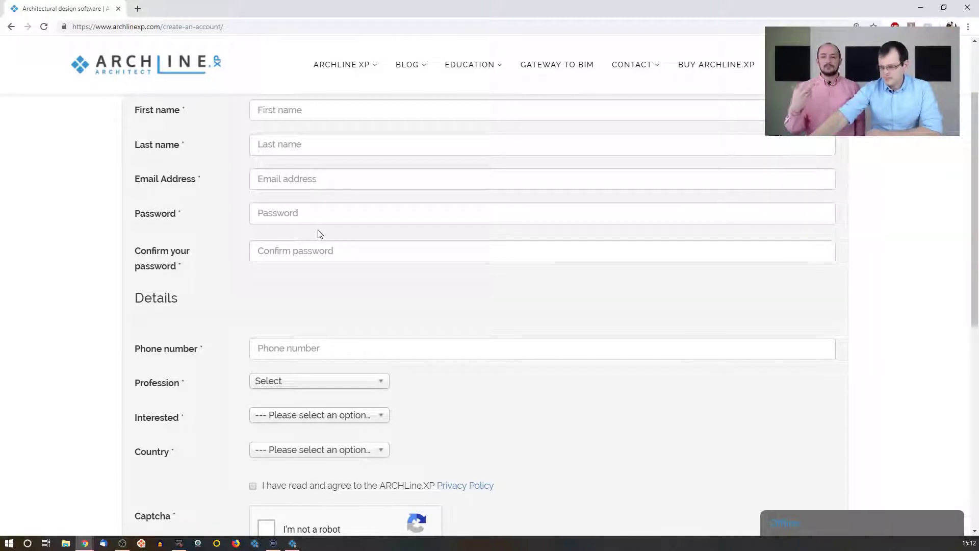
{"action": "scroll", "coordinate": [320, 234], "scroll_direction": "down", "scroll_amount": 1}
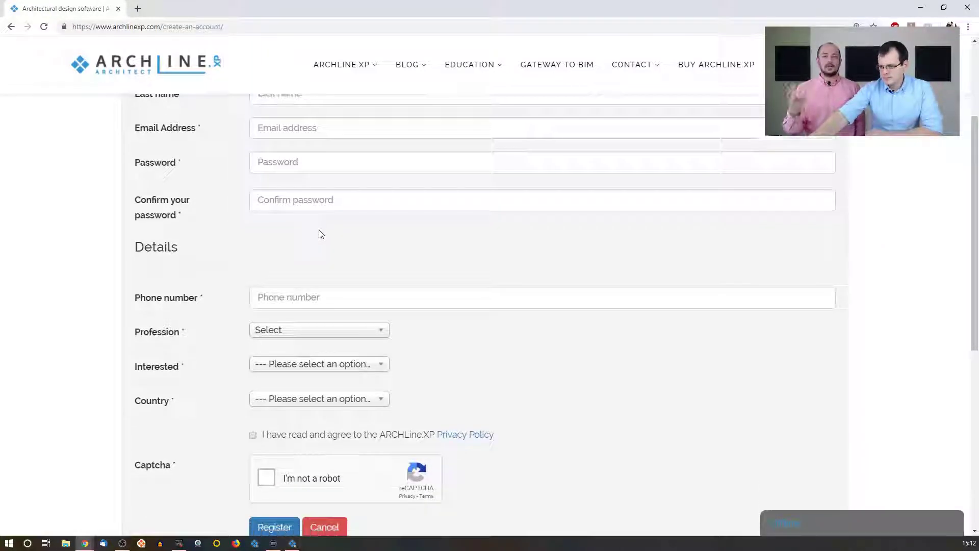
{"action": "scroll", "coordinate": [321, 234], "scroll_direction": "down", "scroll_amount": 1}
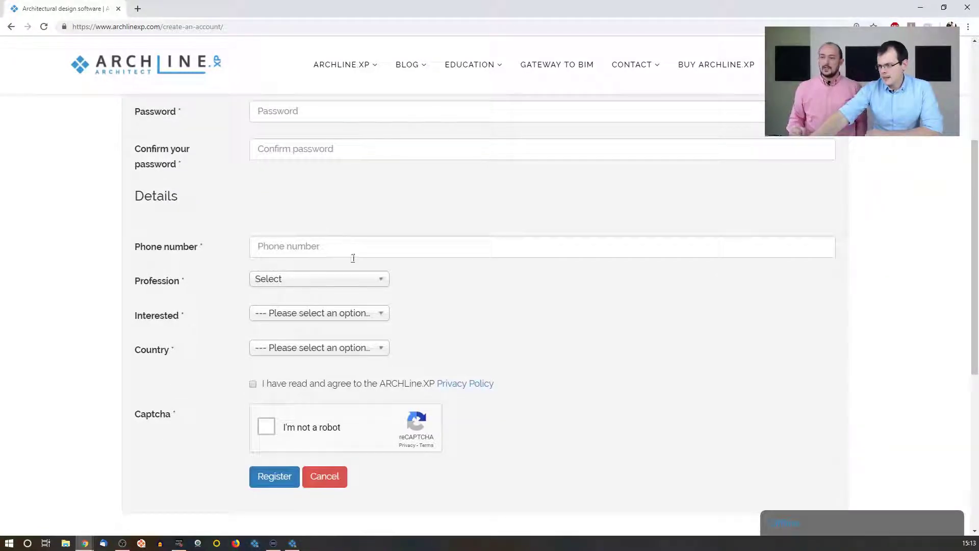
Step: Read through the website's privacy policy linked in the registration form and return to the form
{"action": "left_click", "coordinate": [471, 390]}
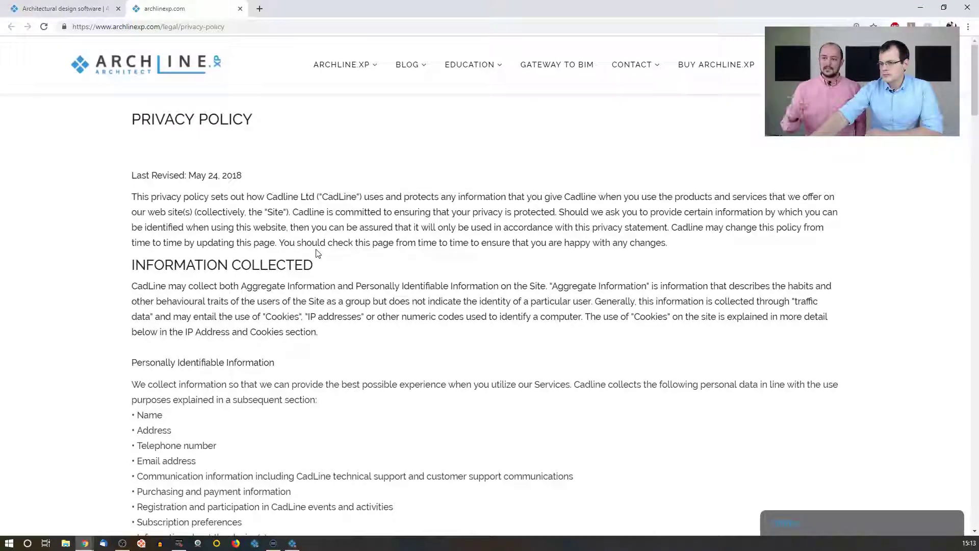
{"action": "scroll", "coordinate": [316, 254], "scroll_direction": "down", "scroll_amount": 2}
{"action": "scroll", "coordinate": [316, 250], "scroll_direction": "down", "scroll_amount": 5}
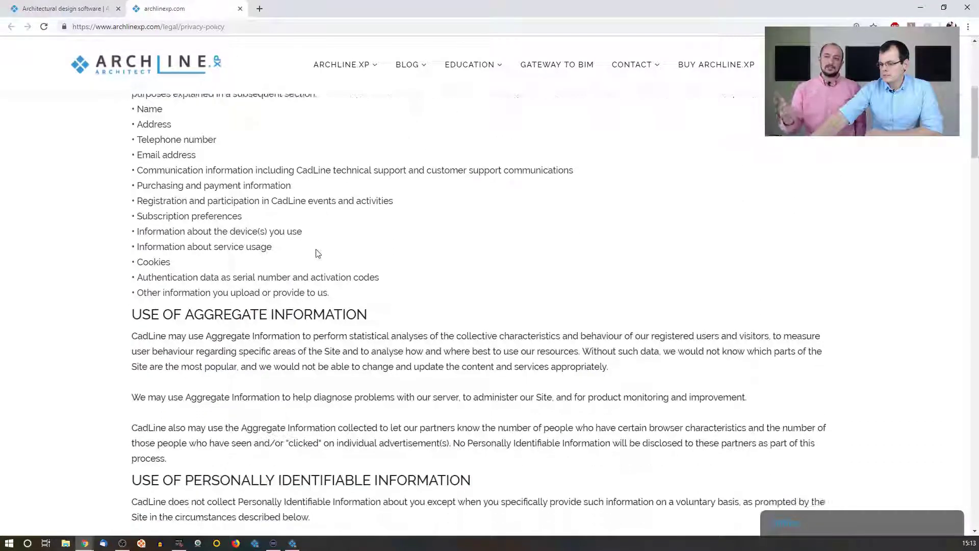
{"action": "left_click", "coordinate": [66, 9]}
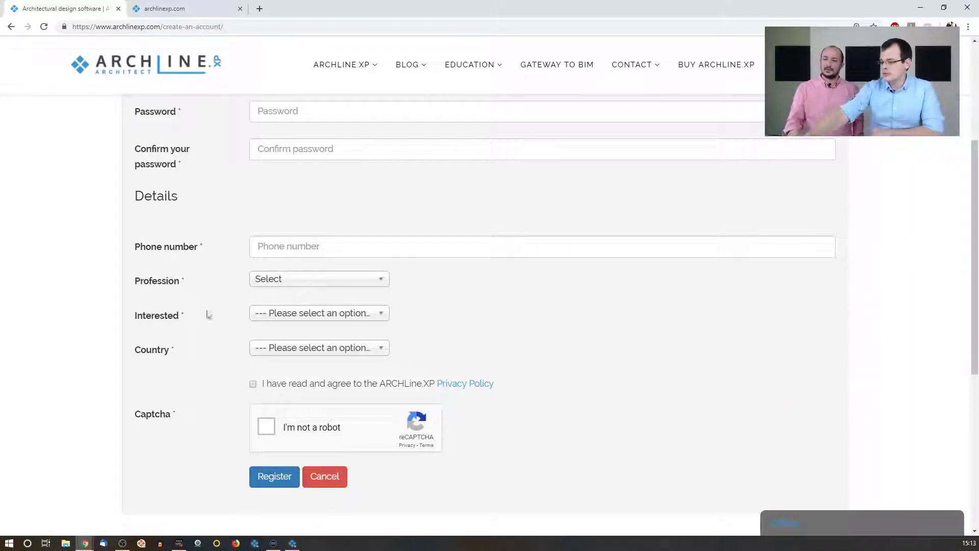
Step: Cancel the registration and log in on the User page with the account's e-mail and password
{"action": "left_click", "coordinate": [330, 481]}
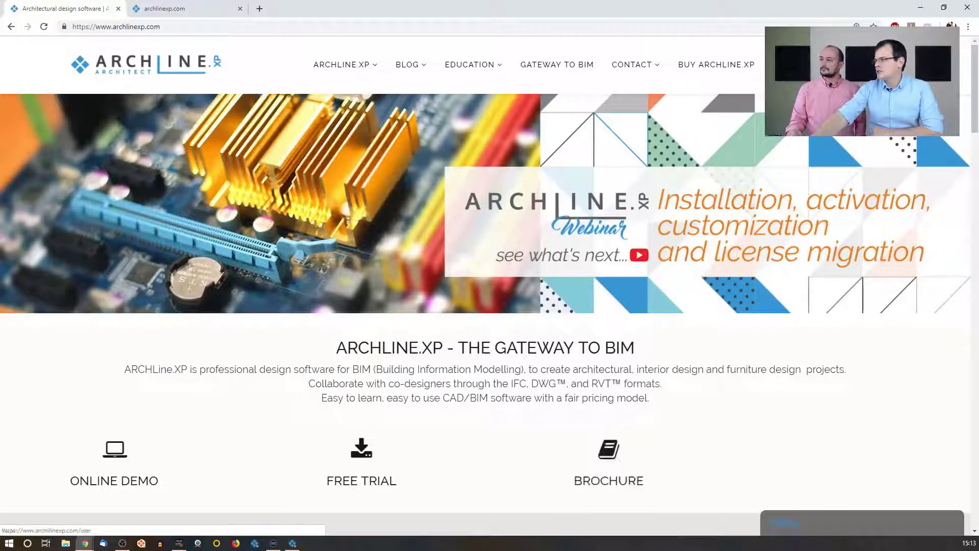
{"action": "left_click", "coordinate": [782, 65]}
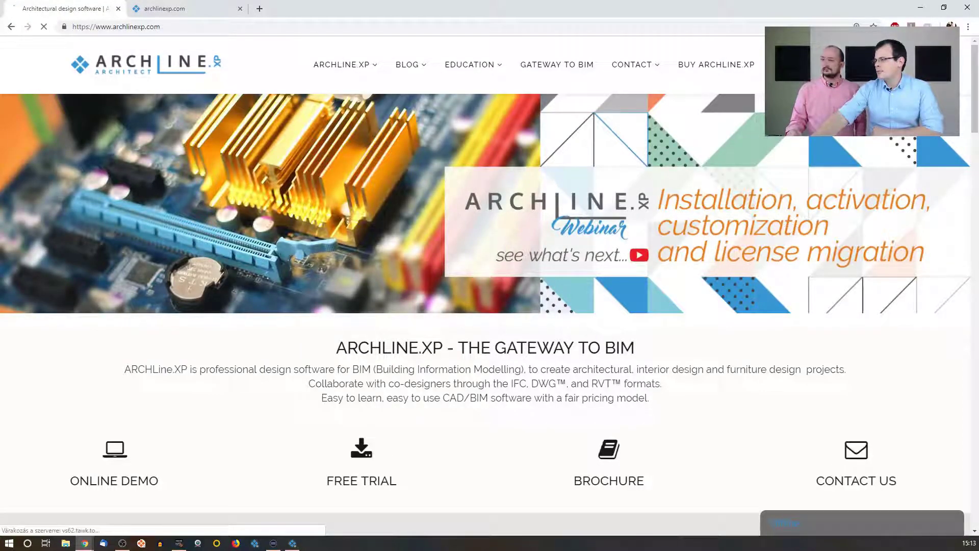
{"action": "left_click", "coordinate": [228, 363]}
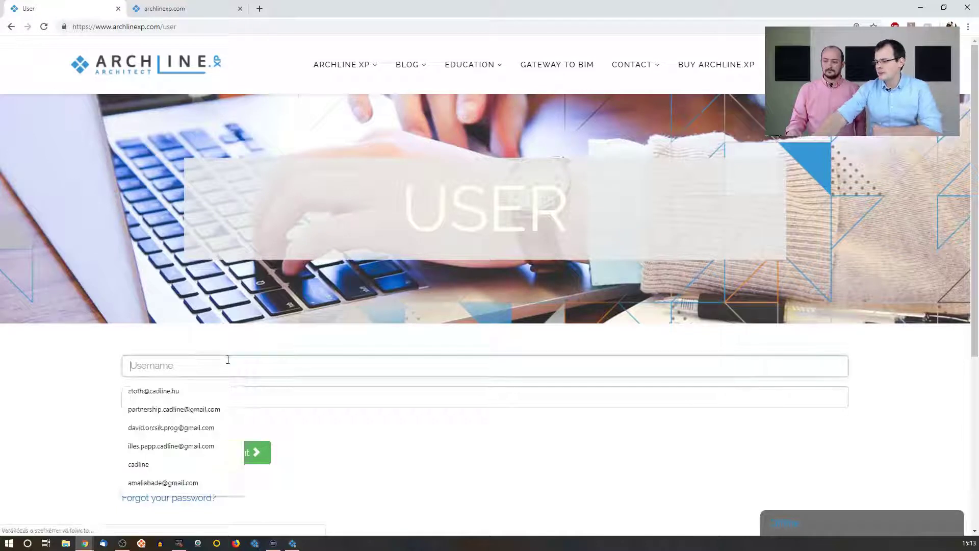
{"action": "left_click", "coordinate": [189, 411]}
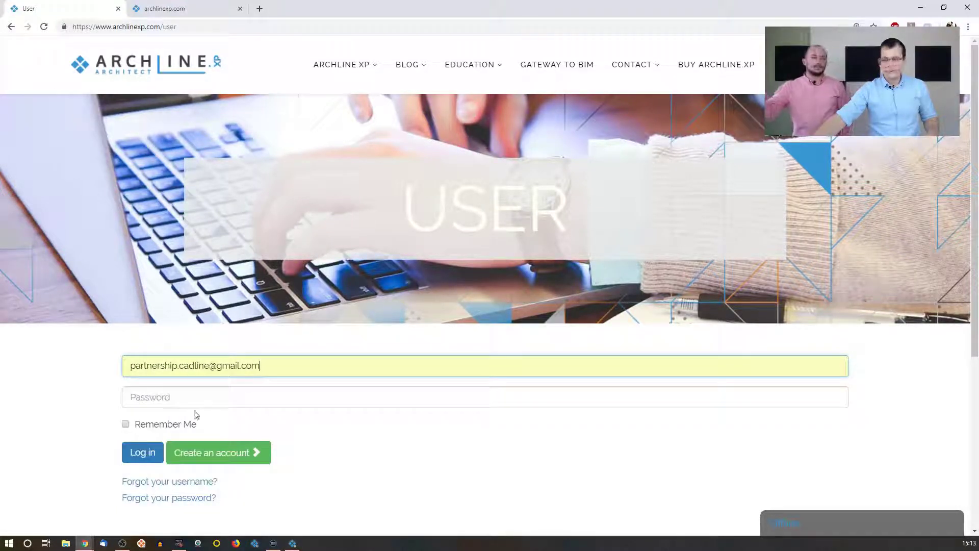
{"action": "left_click", "coordinate": [211, 397]}
{"action": "type", "text": "•"}
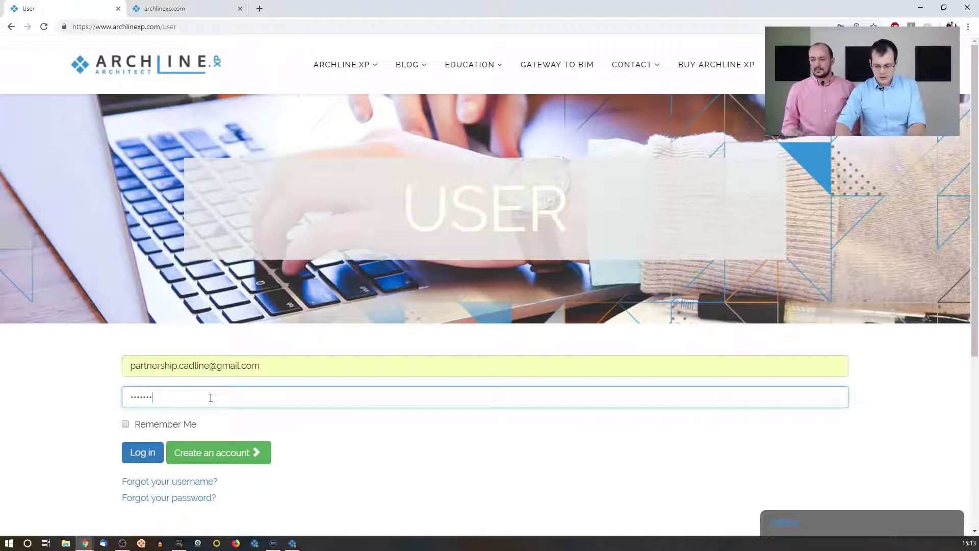
{"action": "key", "text": "Return"}
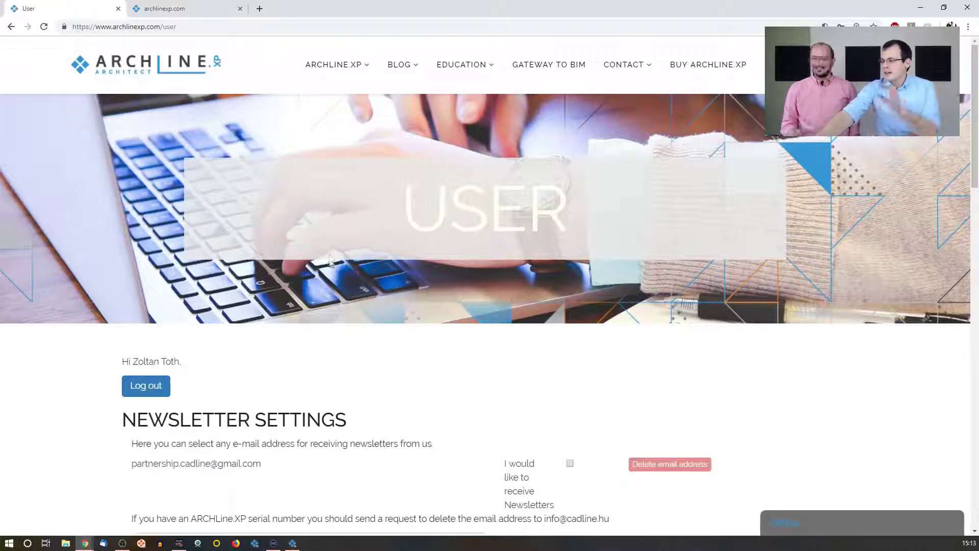
Step: Review the account page's newsletter settings, personal data, invoice data, password change section and program details
{"action": "scroll", "coordinate": [343, 326], "scroll_direction": "down", "scroll_amount": 1}
{"action": "scroll", "coordinate": [343, 327], "scroll_direction": "down", "scroll_amount": 3}
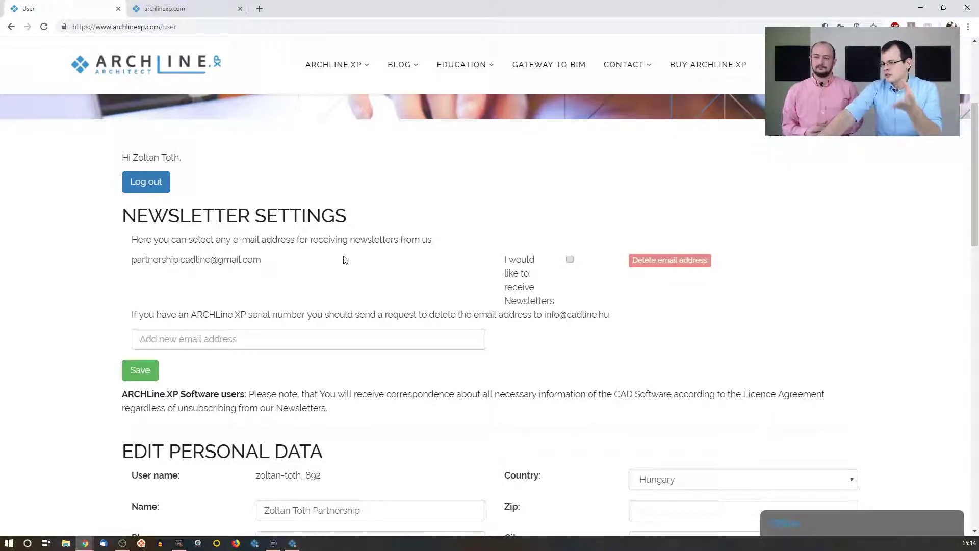
{"action": "scroll", "coordinate": [349, 267], "scroll_direction": "down", "scroll_amount": 1}
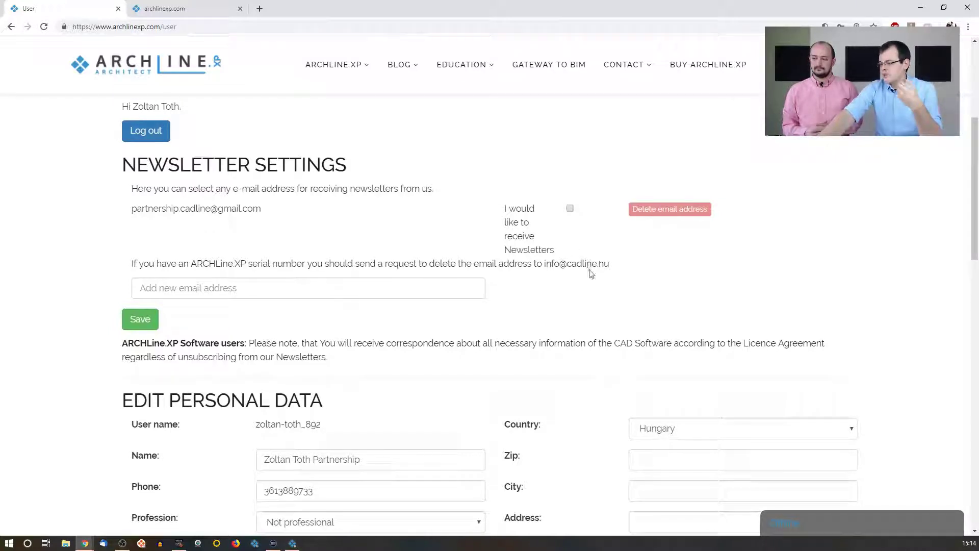
{"action": "scroll", "coordinate": [594, 273], "scroll_direction": "down", "scroll_amount": 3}
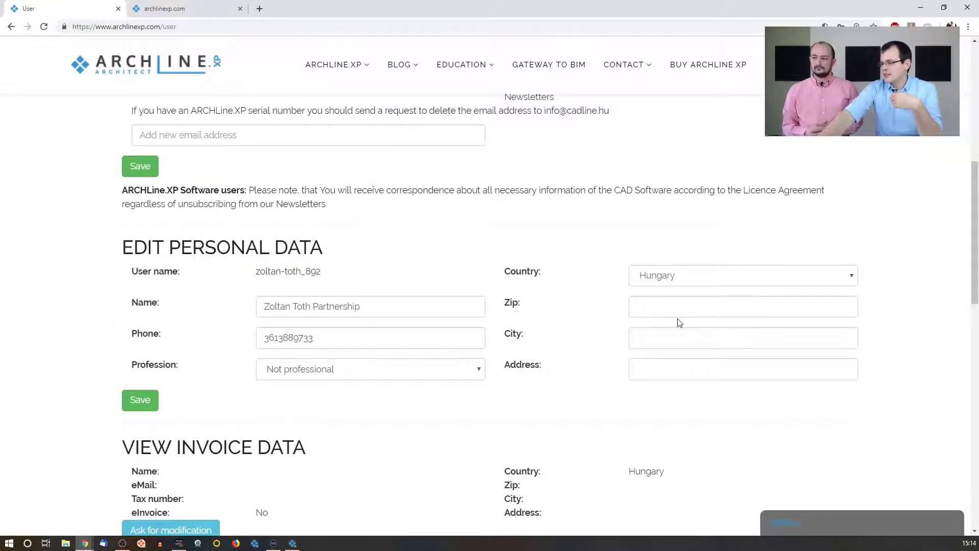
{"action": "scroll", "coordinate": [661, 339], "scroll_direction": "down", "scroll_amount": 3}
{"action": "scroll", "coordinate": [662, 331], "scroll_direction": "down", "scroll_amount": 3}
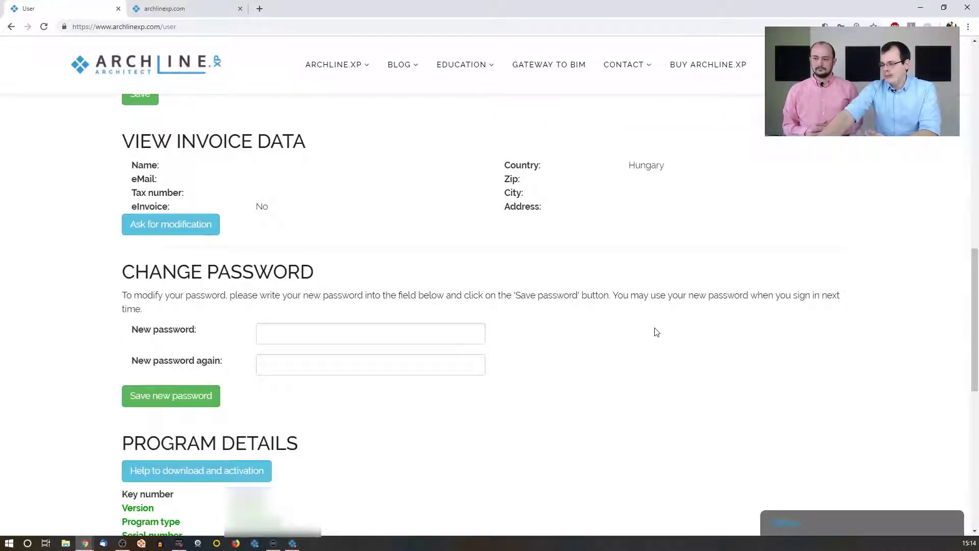
{"action": "scroll", "coordinate": [653, 330], "scroll_direction": "down", "scroll_amount": 5}
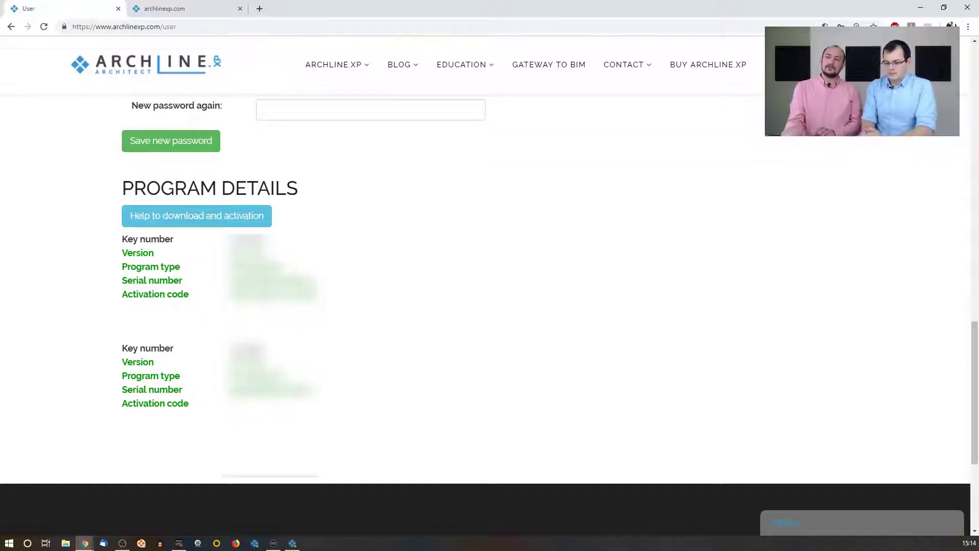
Step: View the 30-day trial download page and open the Program versions list in the Download center
{"action": "left_click", "coordinate": [149, 89]}
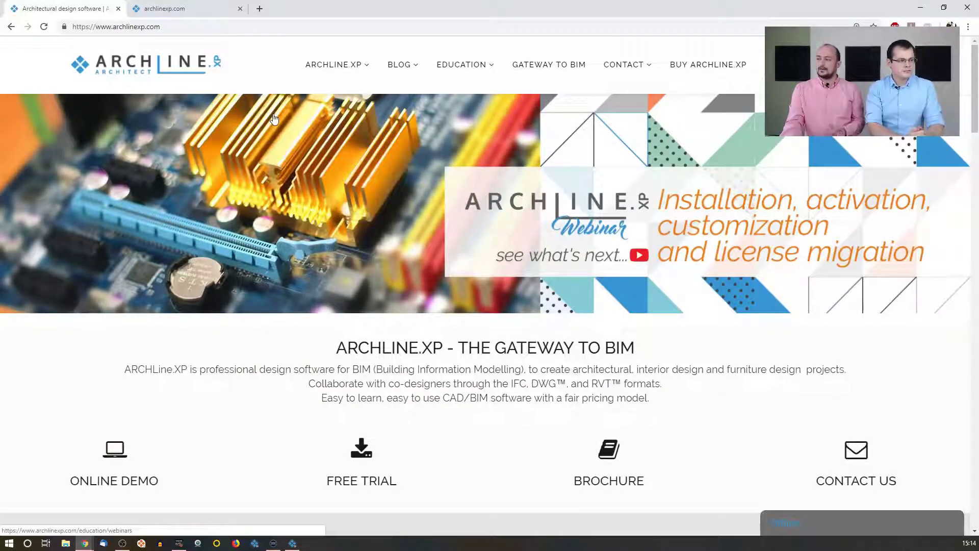
{"action": "left_click", "coordinate": [790, 65]}
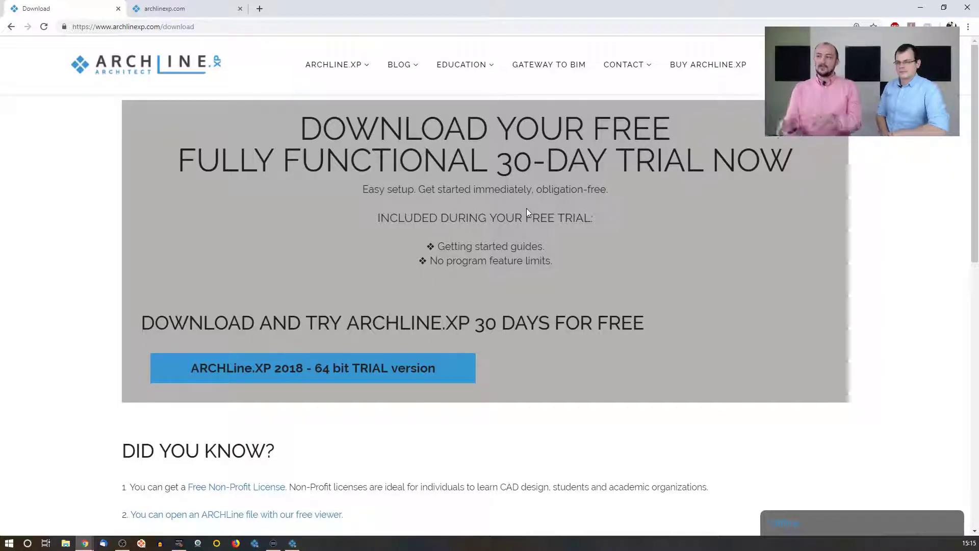
{"action": "mouse_move", "coordinate": [337, 65]}
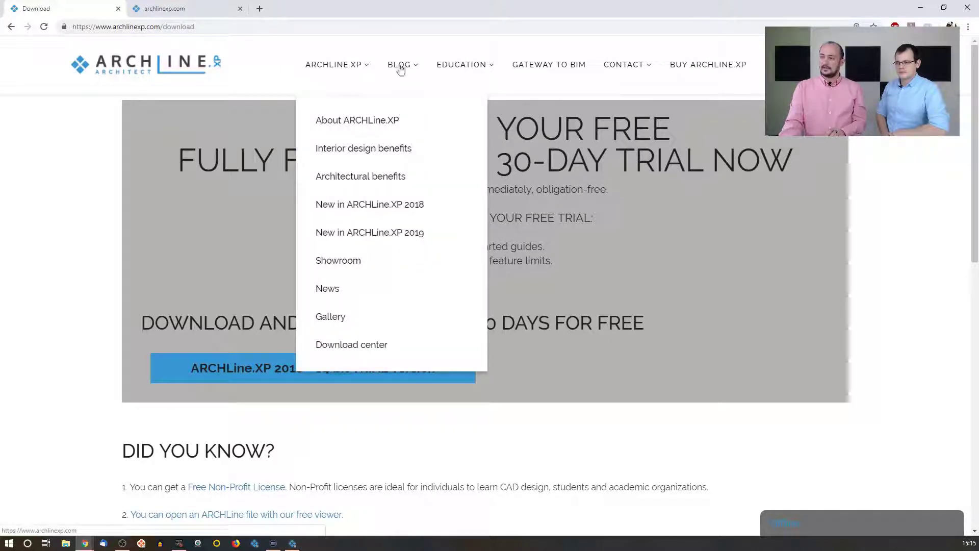
{"action": "mouse_move", "coordinate": [453, 68]}
{"action": "left_click", "coordinate": [352, 344]}
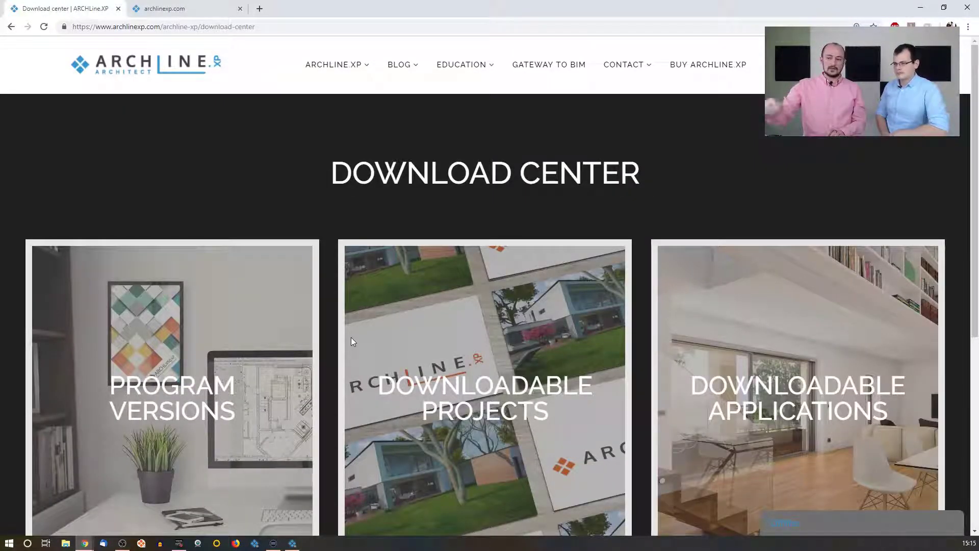
{"action": "left_click", "coordinate": [226, 387]}
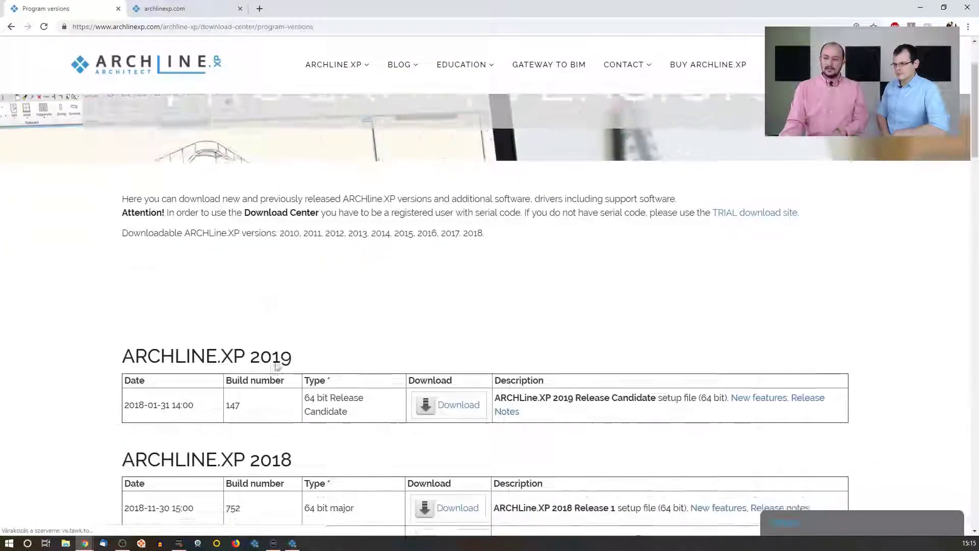
{"action": "scroll", "coordinate": [275, 366], "scroll_direction": "down", "scroll_amount": 2}
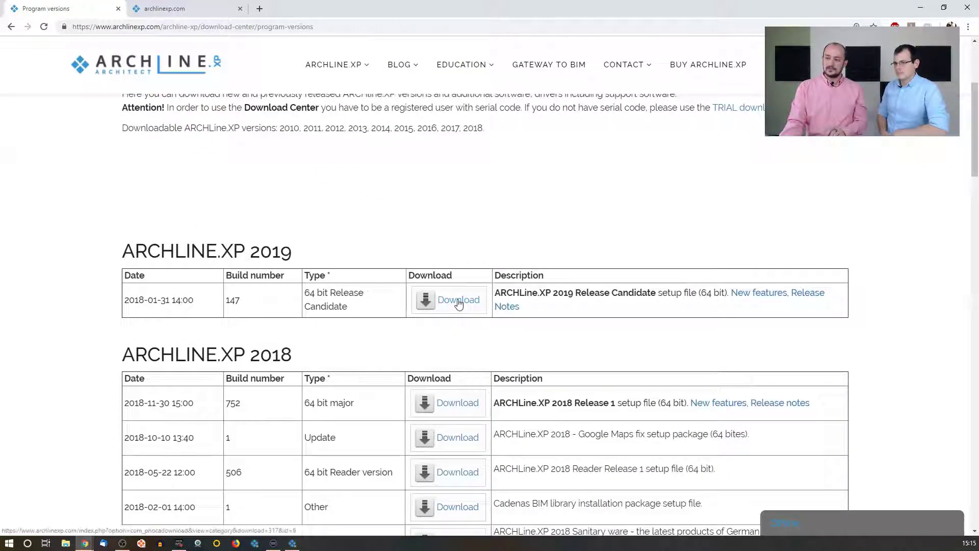
Step: Start downloading the 64-bit ARCHLine.XP 2019 Release Candidate setup file and cancel the download
{"action": "left_click", "coordinate": [458, 301]}
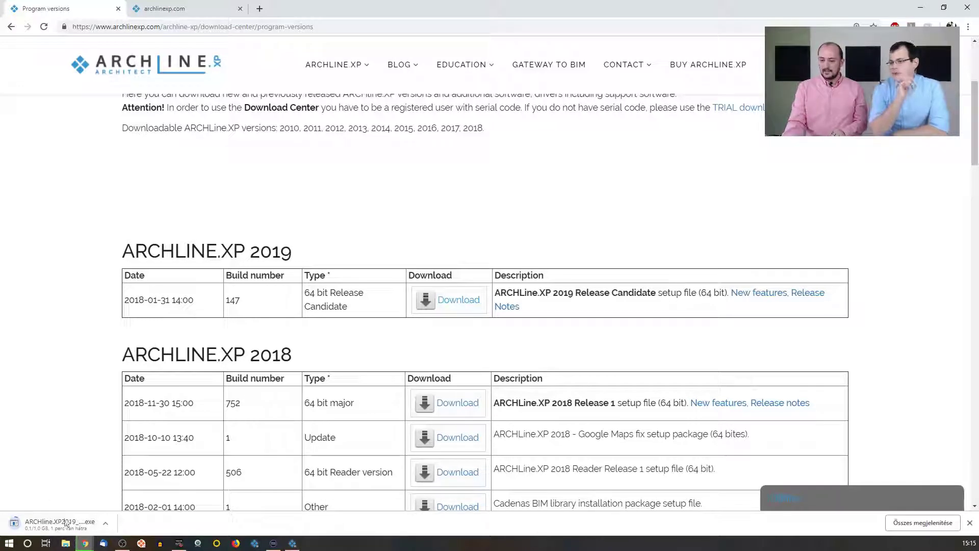
{"action": "left_click", "coordinate": [105, 523]}
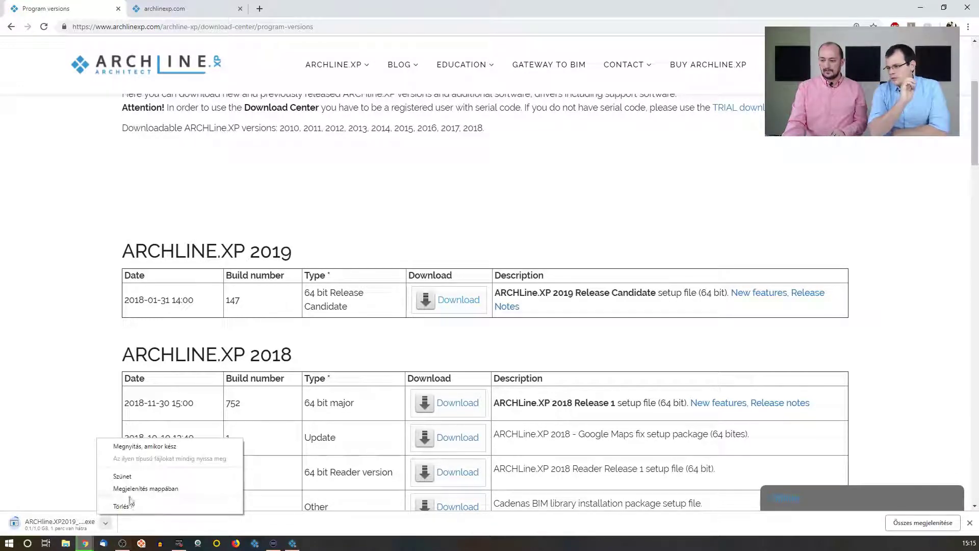
{"action": "left_click", "coordinate": [131, 505]}
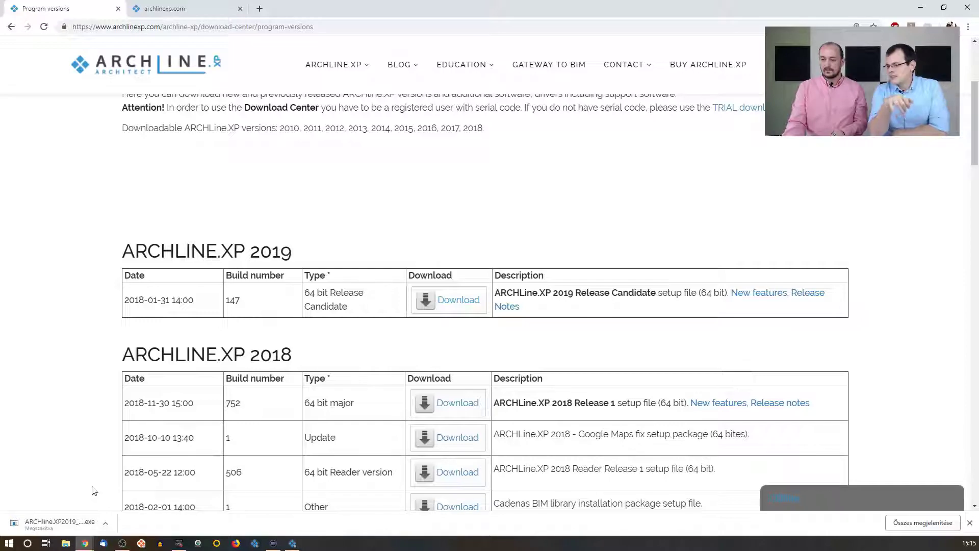
Step: Look through the older ARCHLine.XP releases on the Program versions page and return to the 2019 section
{"action": "scroll", "coordinate": [332, 316], "scroll_direction": "down", "scroll_amount": 5}
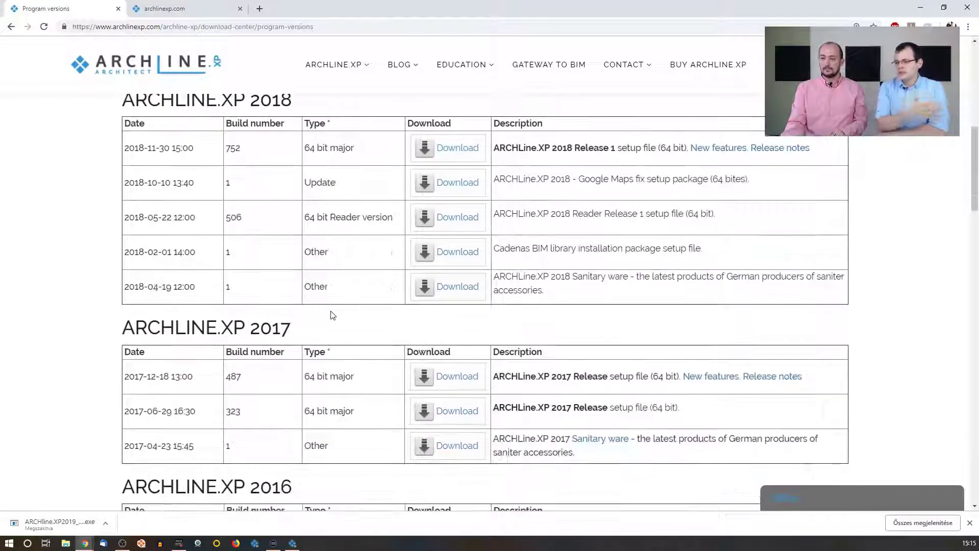
{"action": "scroll", "coordinate": [332, 315], "scroll_direction": "down", "scroll_amount": 15}
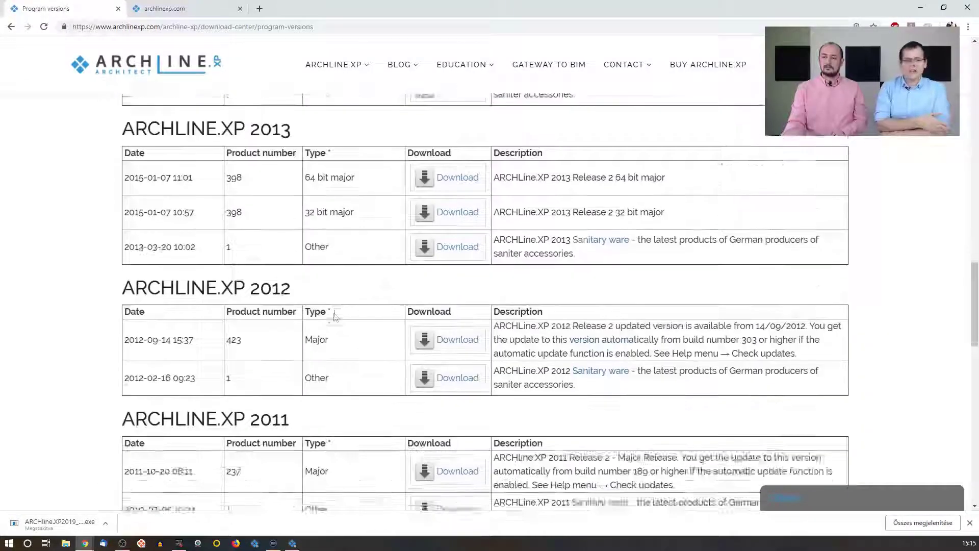
{"action": "scroll", "coordinate": [334, 316], "scroll_direction": "down", "scroll_amount": 3}
{"action": "scroll", "coordinate": [334, 316], "scroll_direction": "up", "scroll_amount": 13}
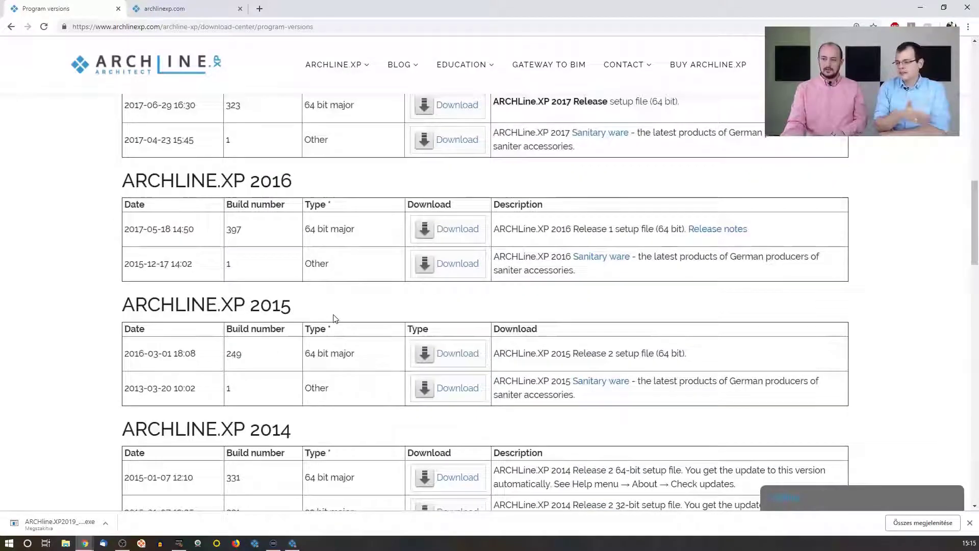
{"action": "scroll", "coordinate": [336, 319], "scroll_direction": "up", "scroll_amount": 15}
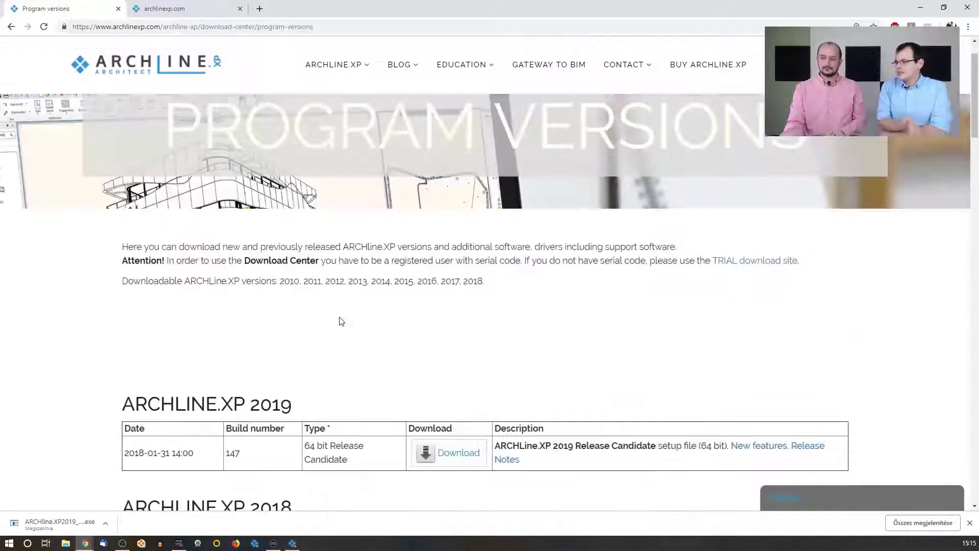
{"action": "scroll", "coordinate": [341, 320], "scroll_direction": "down", "scroll_amount": 3}
{"action": "scroll", "coordinate": [339, 322], "scroll_direction": "up", "scroll_amount": 2}
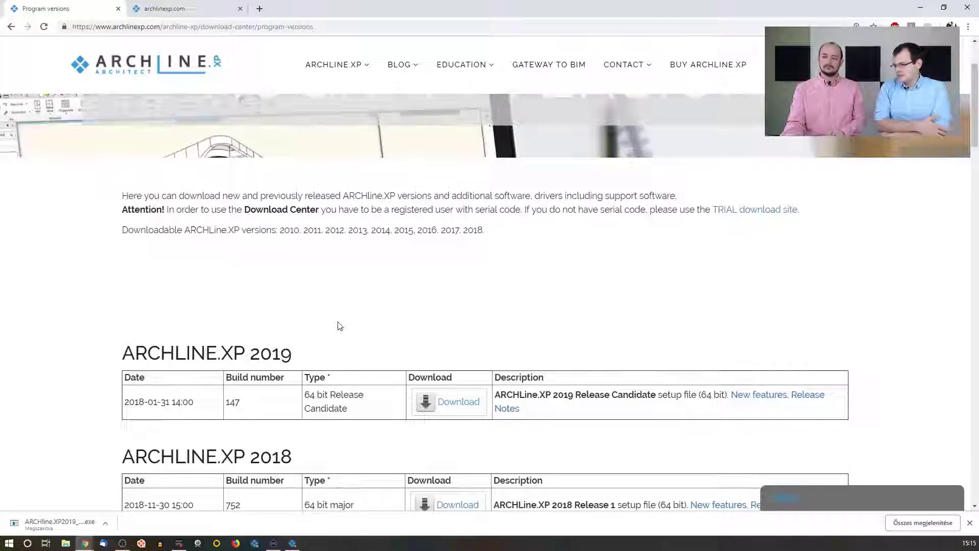